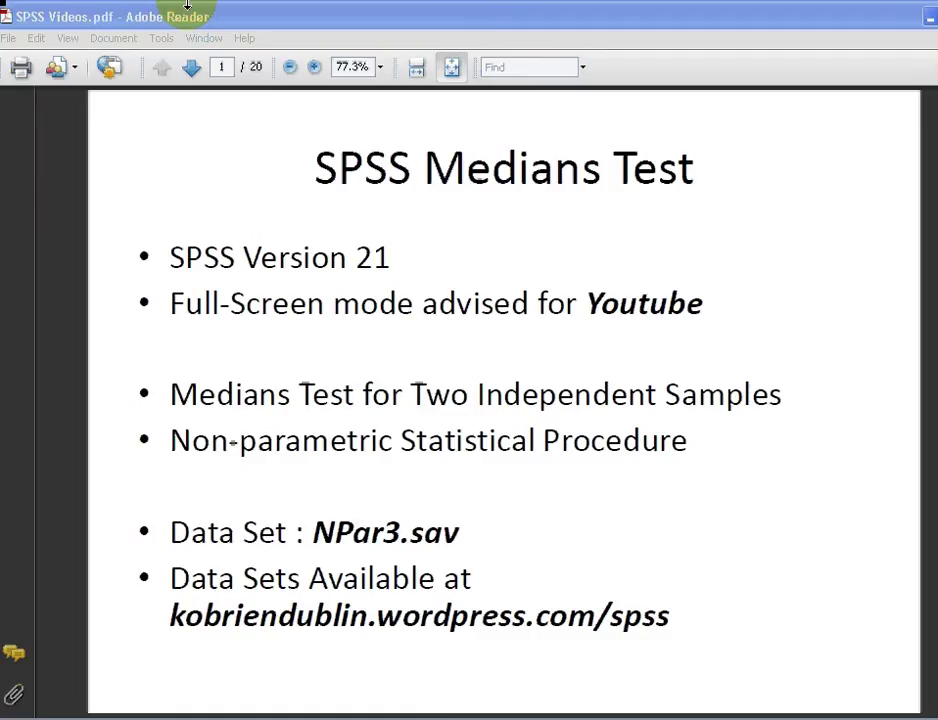
- Advance the Adobe Reader slides from page 1 to page 3 of 20
{"action": "left_click", "coordinate": [191, 70]}
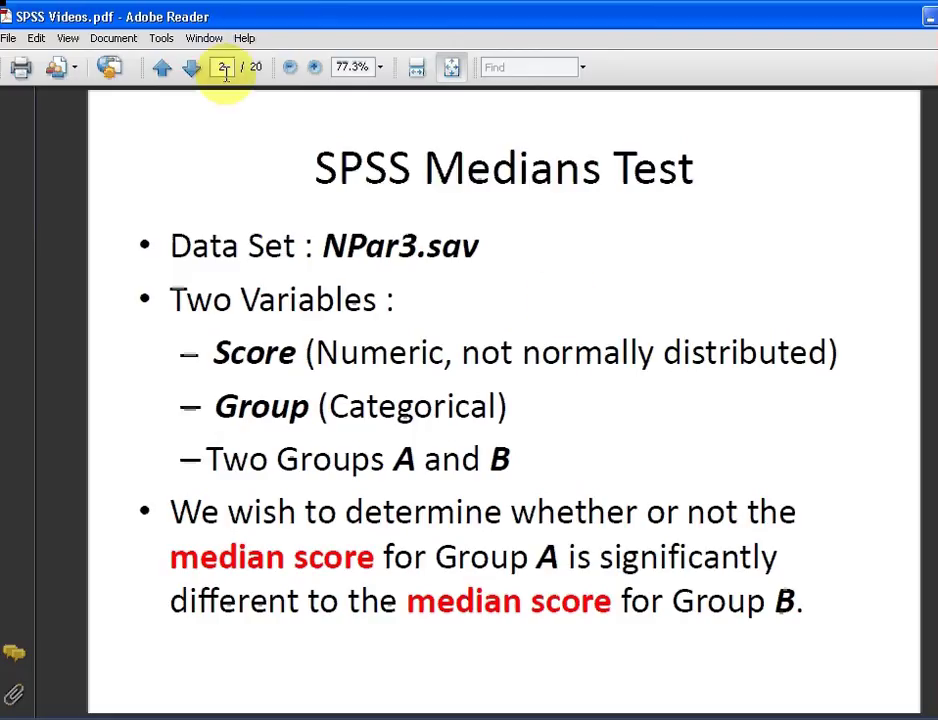
{"action": "left_click", "coordinate": [191, 67]}
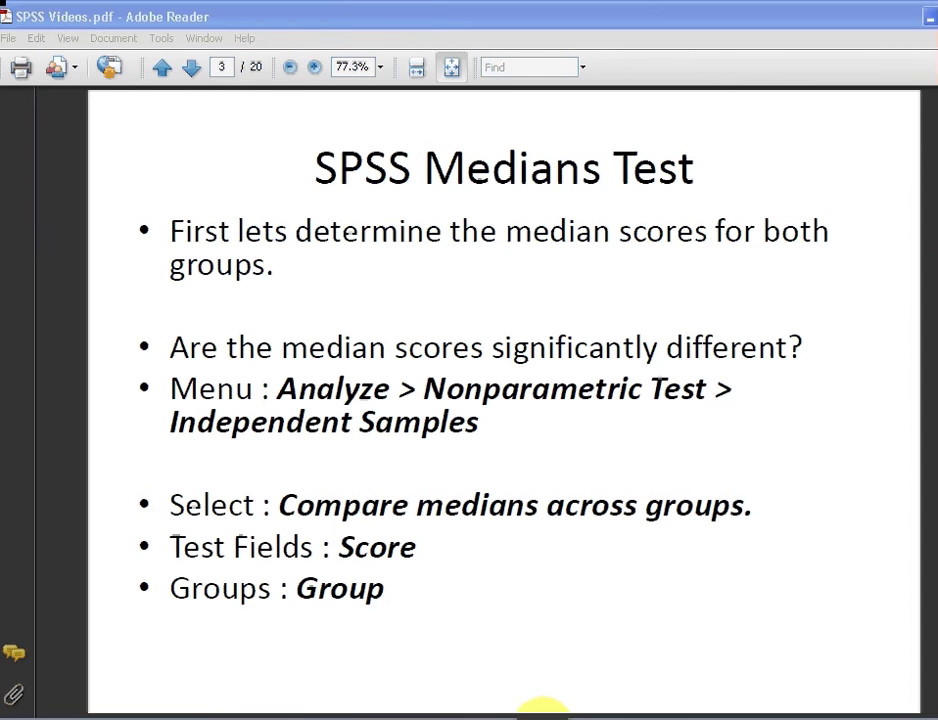
- Bring the NPar3 Data Editor forward and switch to Data View
{"action": "left_click", "coordinate": [230, 714]}
{"action": "left_click", "coordinate": [296, 506]}
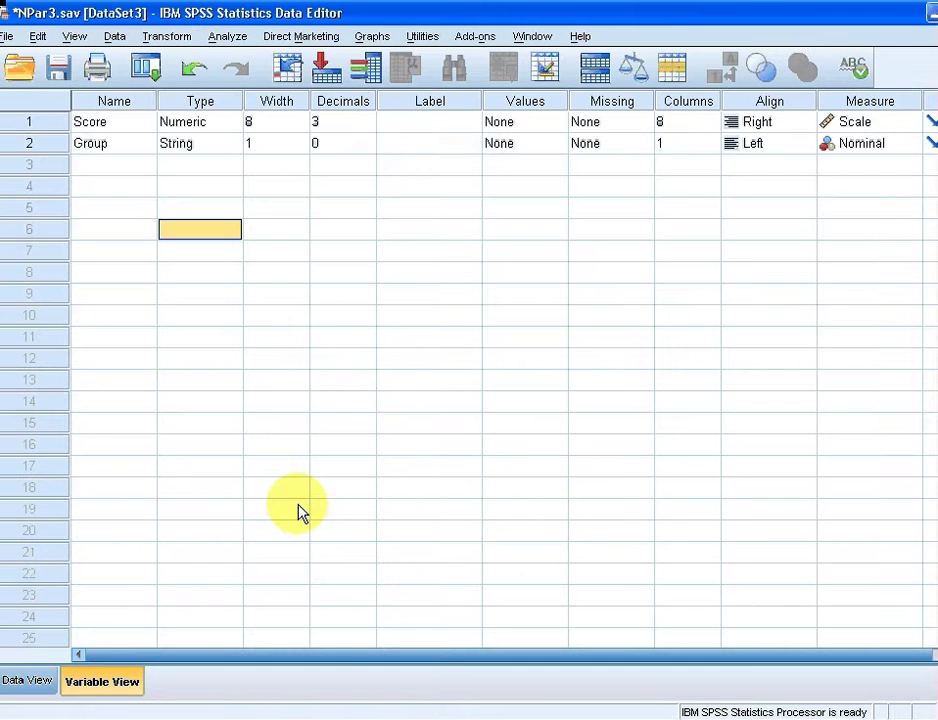
{"action": "left_click", "coordinate": [105, 125]}
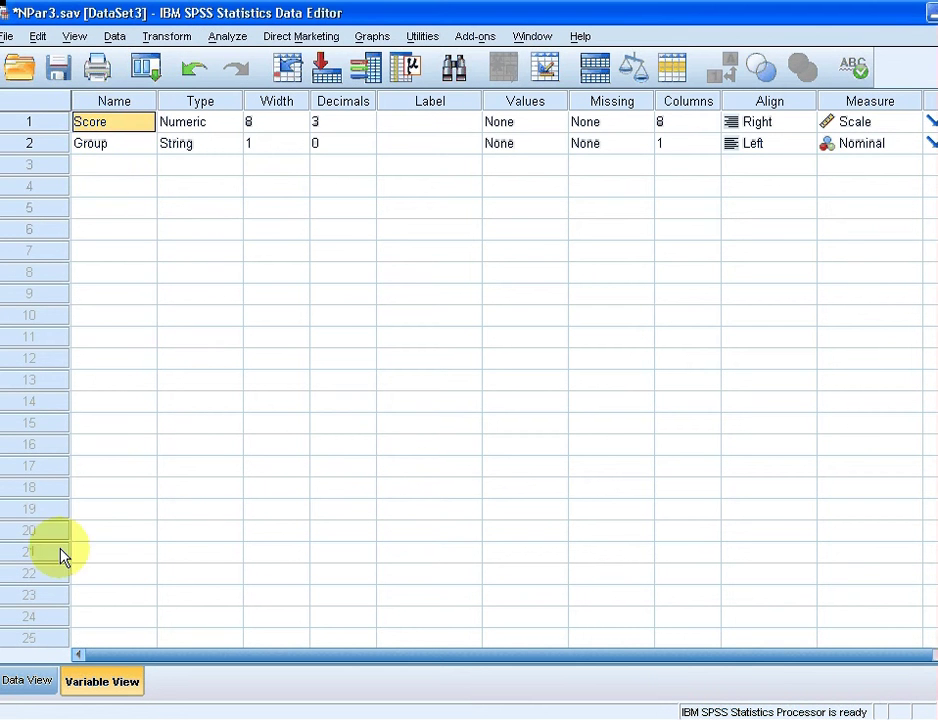
{"action": "left_click", "coordinate": [28, 684]}
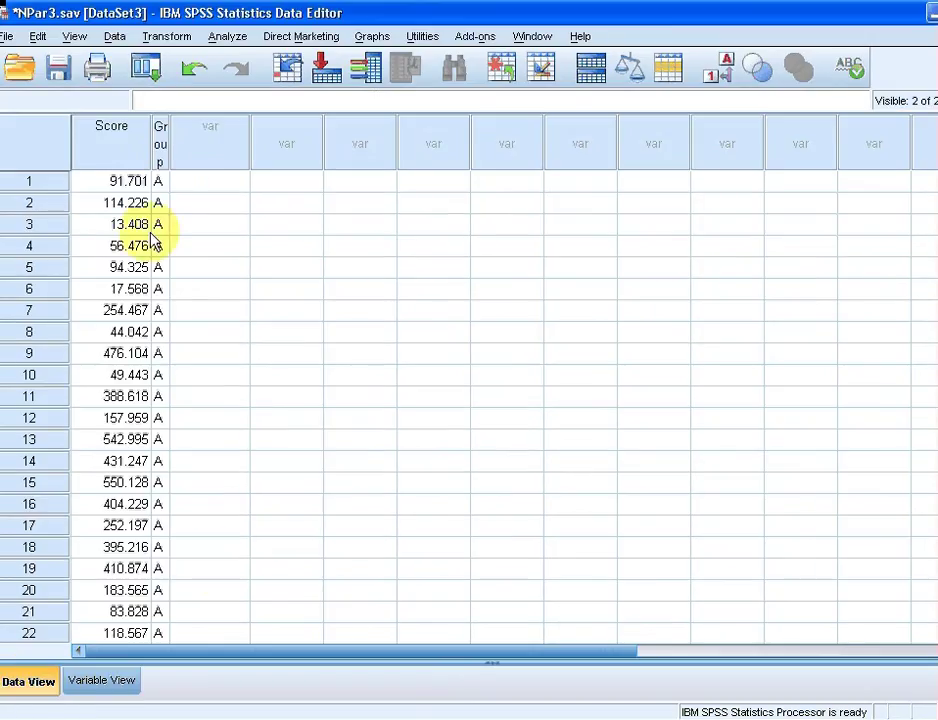
- Widen the Group and Score columns so their headers fit
{"action": "left_click_drag", "start_coordinate": [169, 146], "coordinate": [248, 150]}
{"action": "left_click_drag", "start_coordinate": [151, 125], "coordinate": [168, 125]}
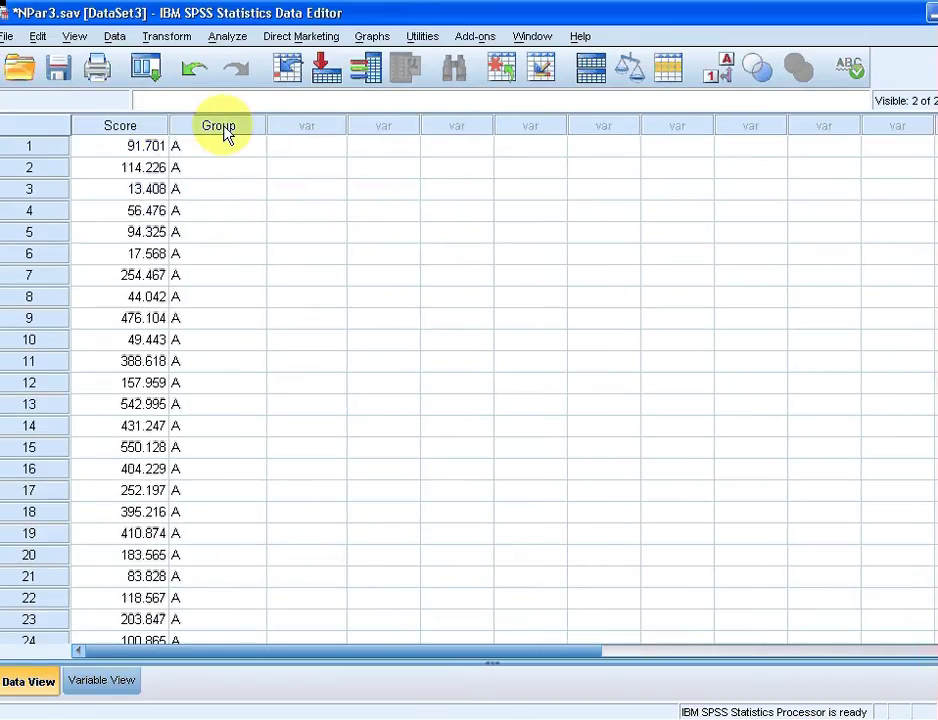
{"action": "left_click", "coordinate": [224, 130]}
{"action": "left_click", "coordinate": [137, 130]}
{"action": "left_click", "coordinate": [220, 126]}
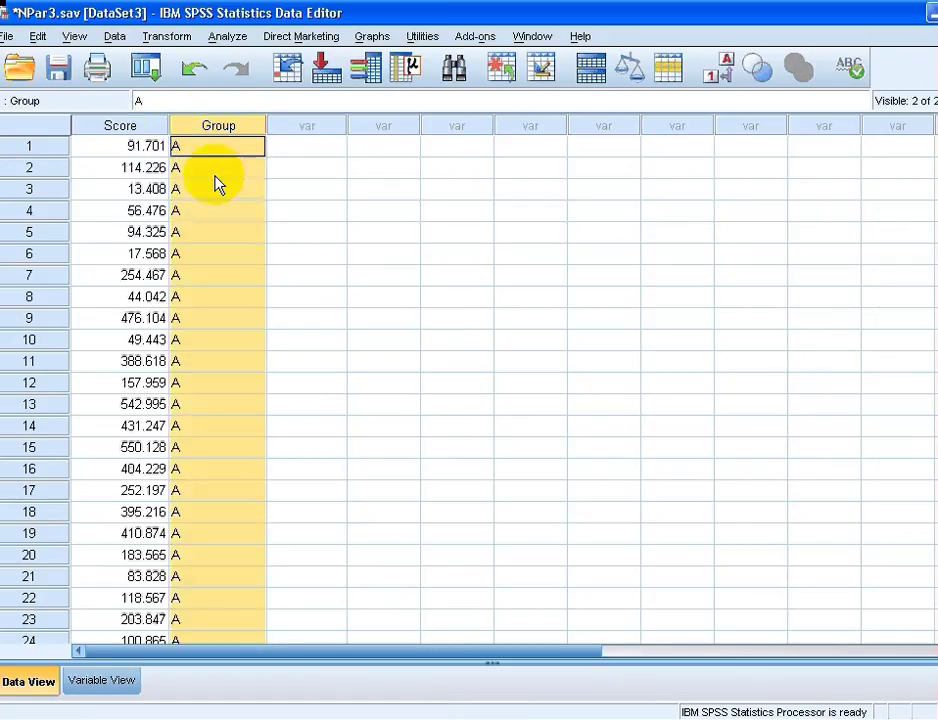
- Scroll to rows 95–100 to see where Group A ends and Group B begins
{"action": "scroll", "coordinate": [160, 340], "scroll_direction": "down", "scroll_amount": 3}
{"action": "scroll", "coordinate": [185, 365], "scroll_direction": "down", "scroll_amount": 5}
{"action": "scroll", "coordinate": [200, 380], "scroll_direction": "down", "scroll_amount": 4}
{"action": "scroll", "coordinate": [211, 385], "scroll_direction": "down", "scroll_amount": 4}
{"action": "scroll", "coordinate": [211, 385], "scroll_direction": "down", "scroll_amount": 4}
{"action": "scroll", "coordinate": [213, 385], "scroll_direction": "down", "scroll_amount": 6}
{"action": "scroll", "coordinate": [218, 384], "scroll_direction": "down", "scroll_amount": 6}
{"action": "scroll", "coordinate": [230, 299], "scroll_direction": "down", "scroll_amount": 1}
{"action": "scroll", "coordinate": [190, 260], "scroll_direction": "up", "scroll_amount": 3}
{"action": "left_click", "coordinate": [155, 231]}
{"action": "left_click", "coordinate": [232, 250]}
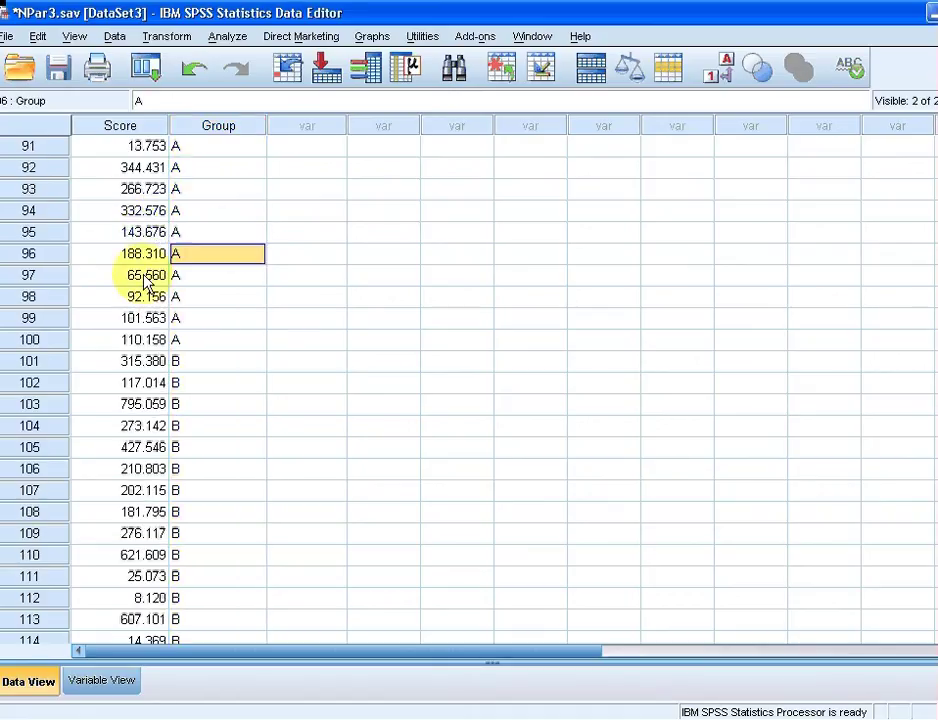
{"action": "left_click", "coordinate": [180, 343]}
{"action": "left_click", "coordinate": [152, 345]}
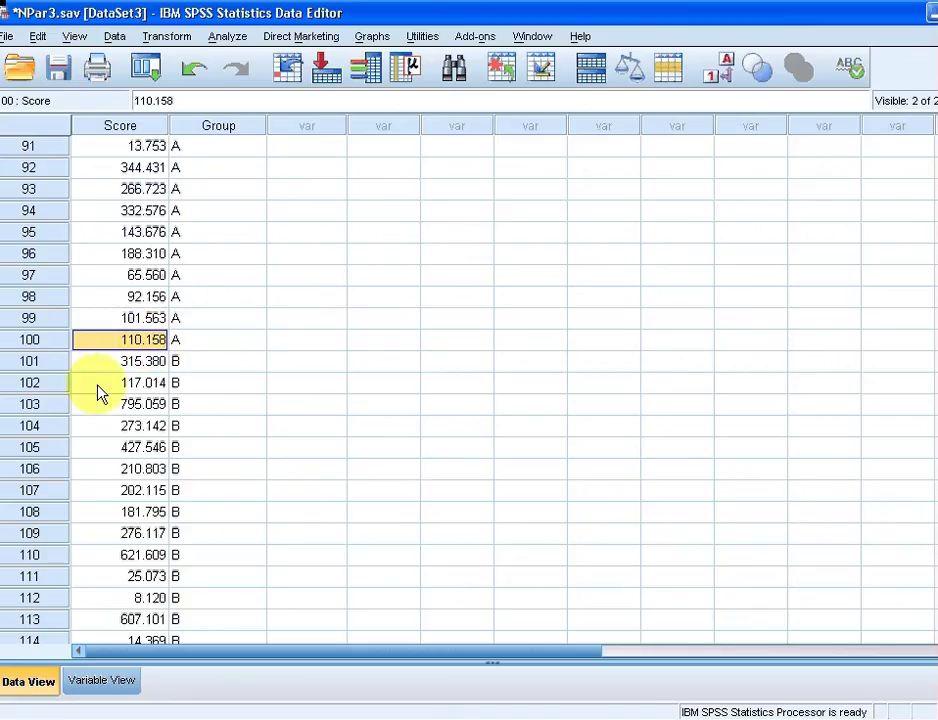
- Start an Explore analysis with Score as dependent and Group as factor
{"action": "left_click", "coordinate": [214, 42]}
{"action": "mouse_move", "coordinate": [284, 80]}
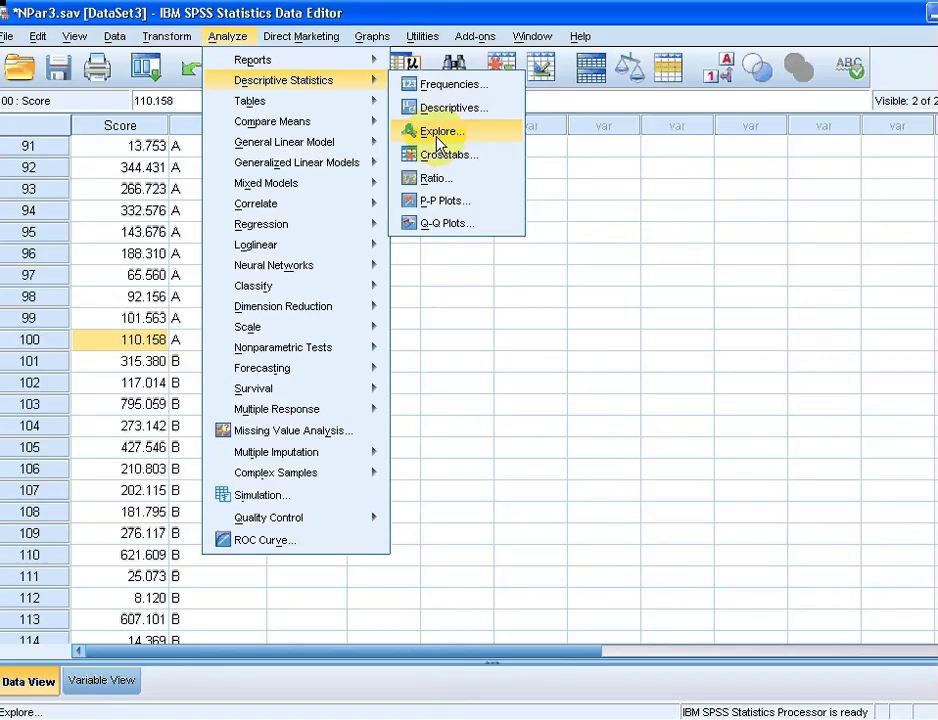
{"action": "left_click", "coordinate": [438, 132]}
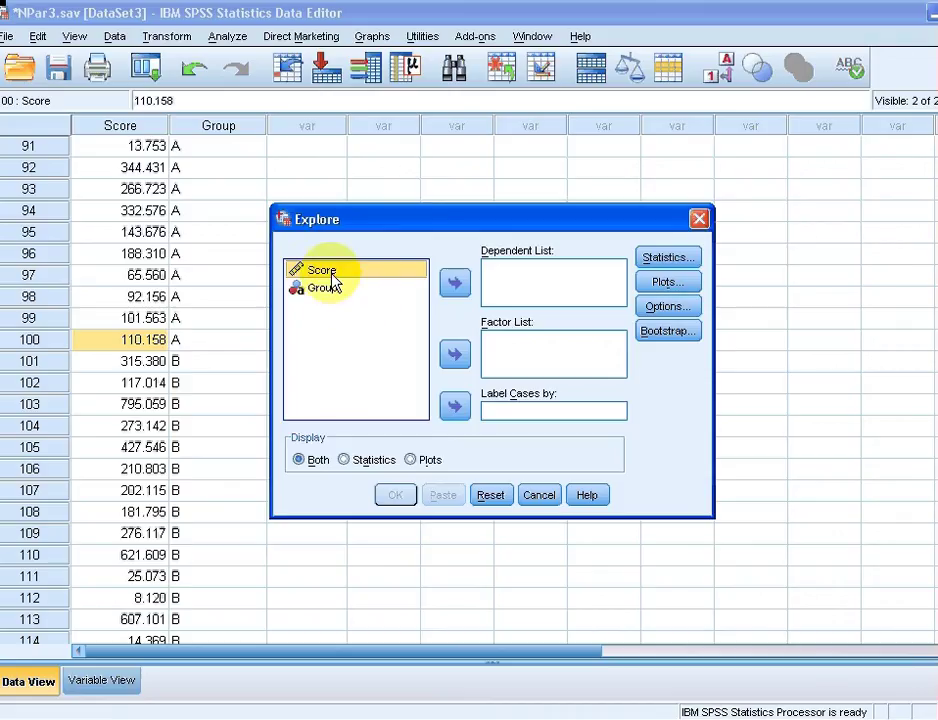
{"action": "left_click", "coordinate": [455, 283]}
{"action": "left_click", "coordinate": [312, 270]}
{"action": "left_click", "coordinate": [455, 355]}
- Report percentiles instead of descriptives and run the Explore analysis
{"action": "left_click", "coordinate": [672, 307]}
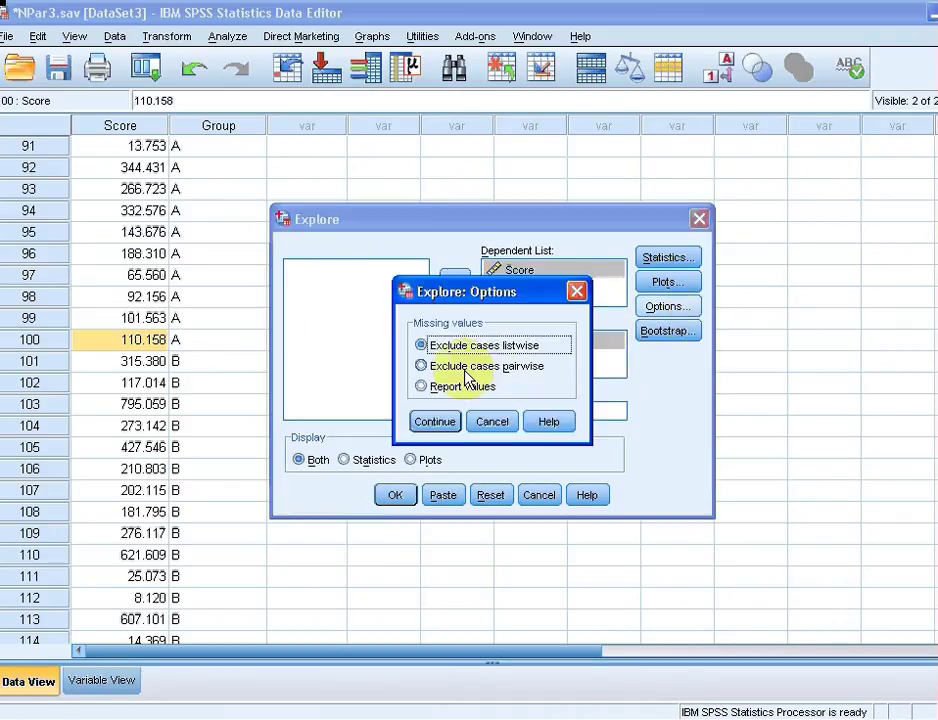
{"action": "left_click", "coordinate": [576, 291]}
{"action": "left_click", "coordinate": [666, 257]}
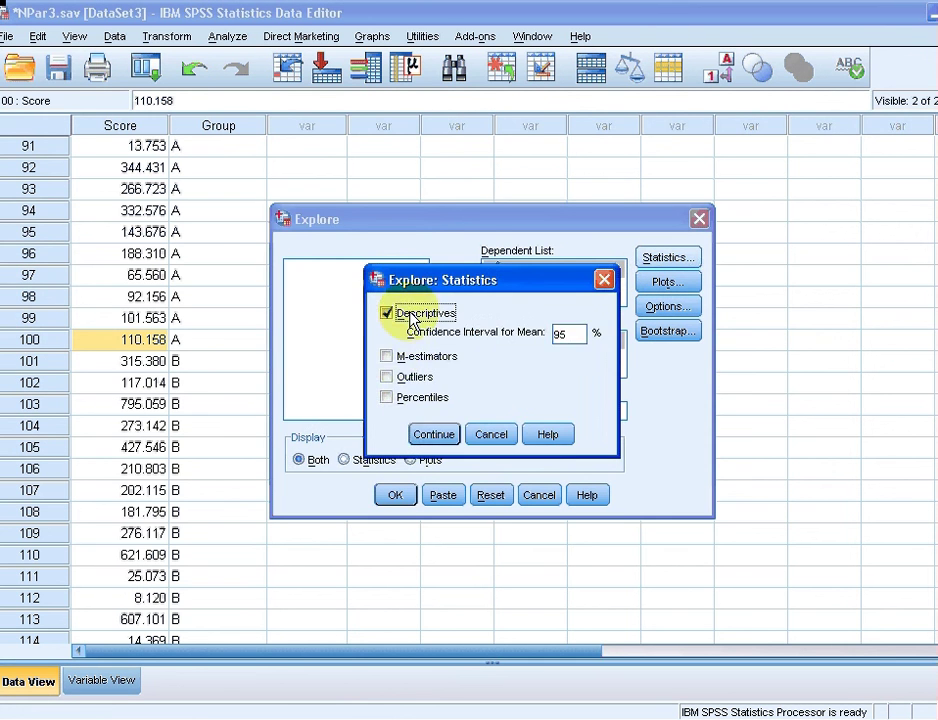
{"action": "left_click", "coordinate": [411, 318]}
{"action": "left_click", "coordinate": [388, 397]}
{"action": "left_click", "coordinate": [433, 434]}
{"action": "left_click", "coordinate": [410, 498]}
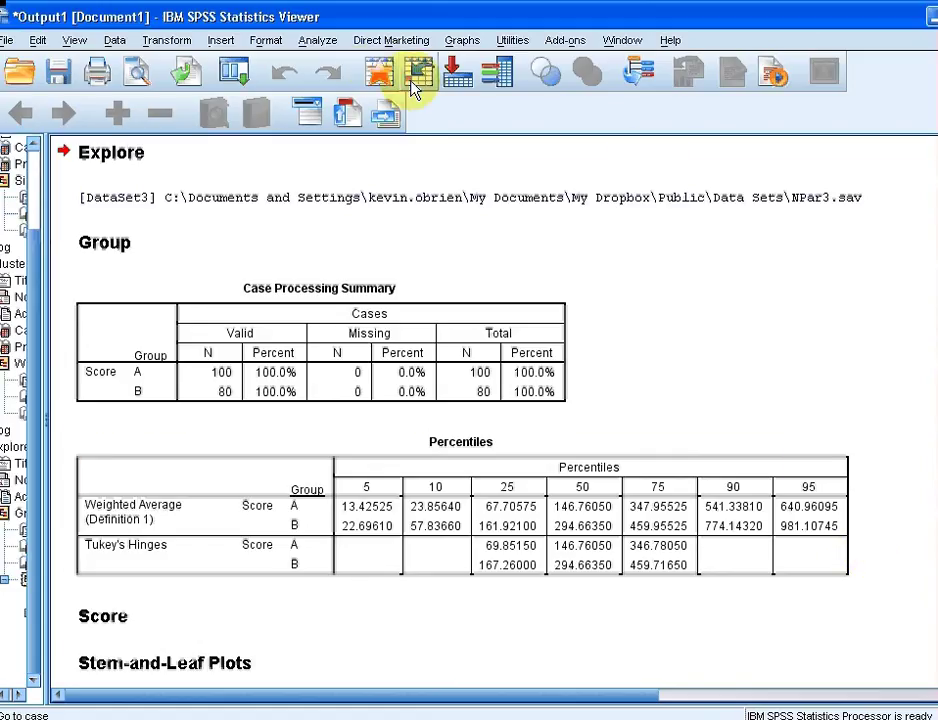
- Check the Score medians, 146.76 for A and 294.66 for B, then open the Analyze menu
{"action": "left_click", "coordinate": [310, 45]}
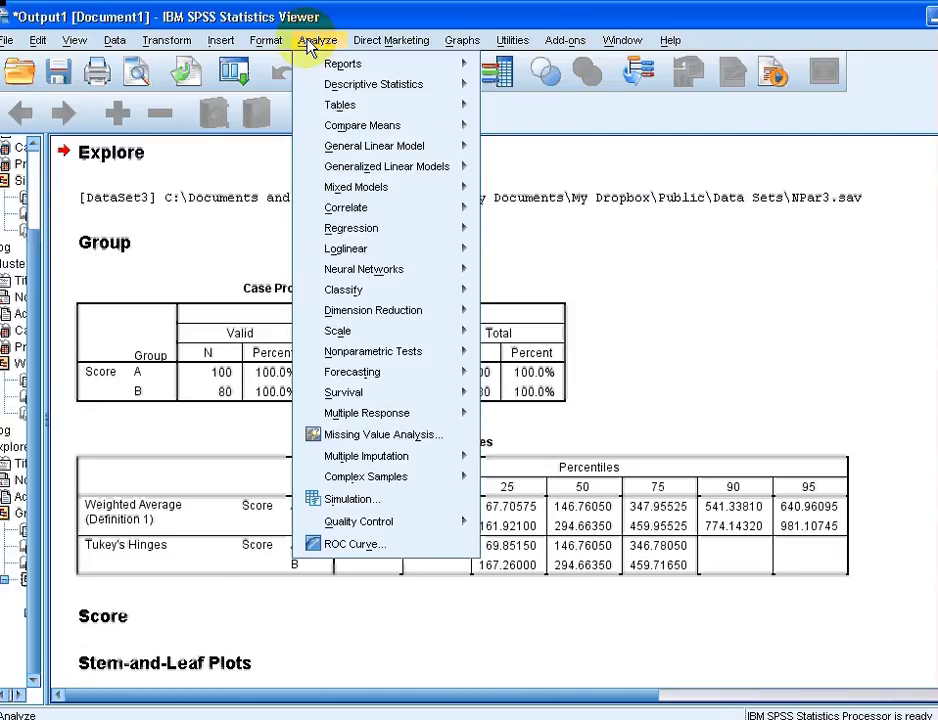
{"action": "mouse_move", "coordinate": [373, 351]}
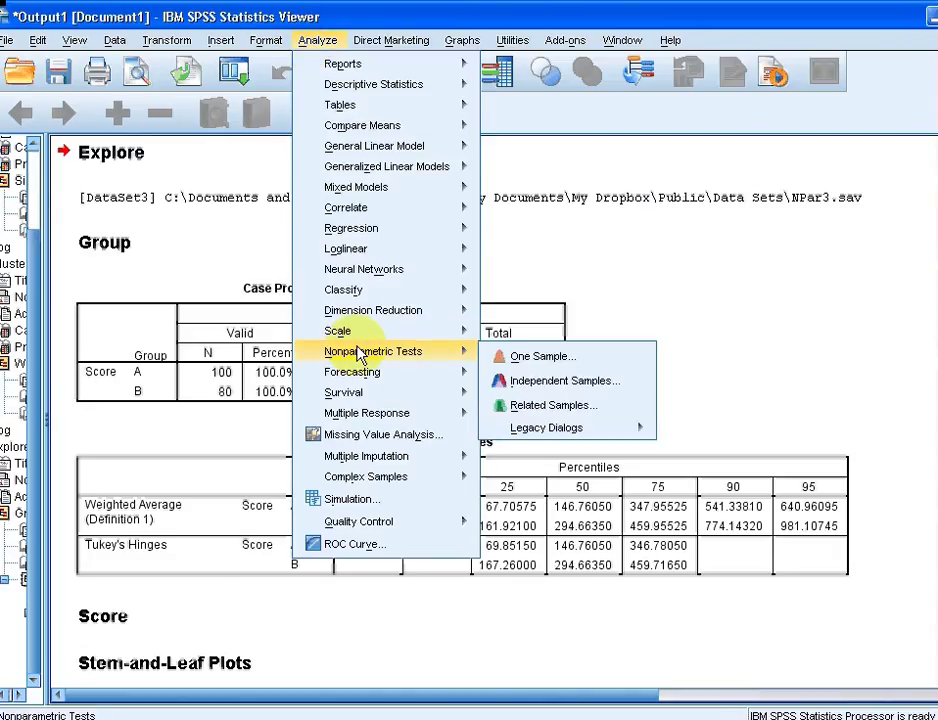
- Open the Independent Samples nonparametric test and choose 'Compare medians across groups'
{"action": "left_click", "coordinate": [528, 388]}
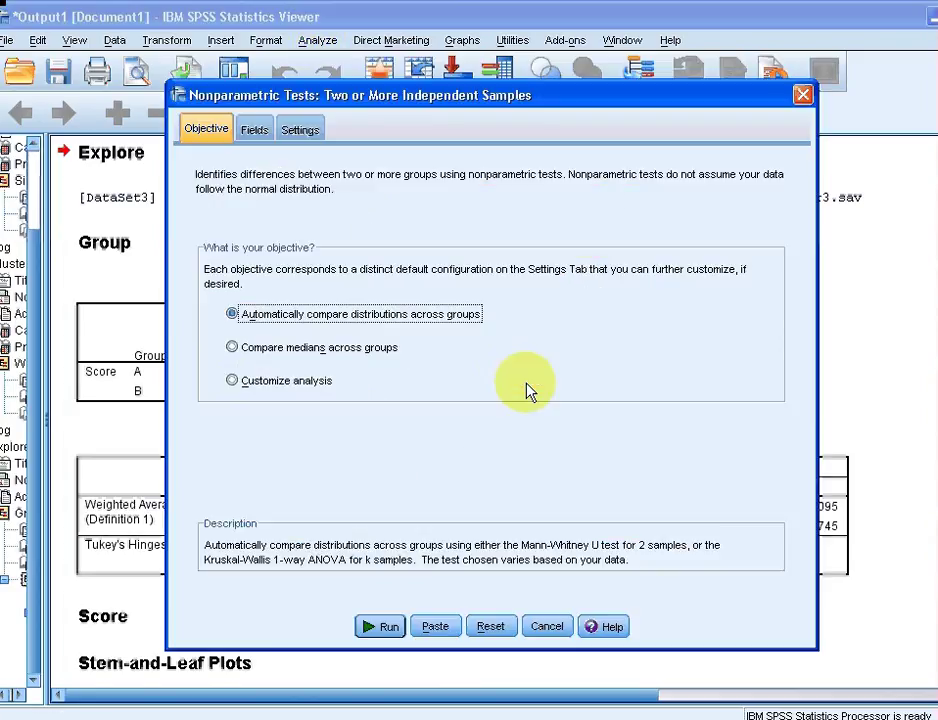
{"action": "left_click", "coordinate": [310, 350]}
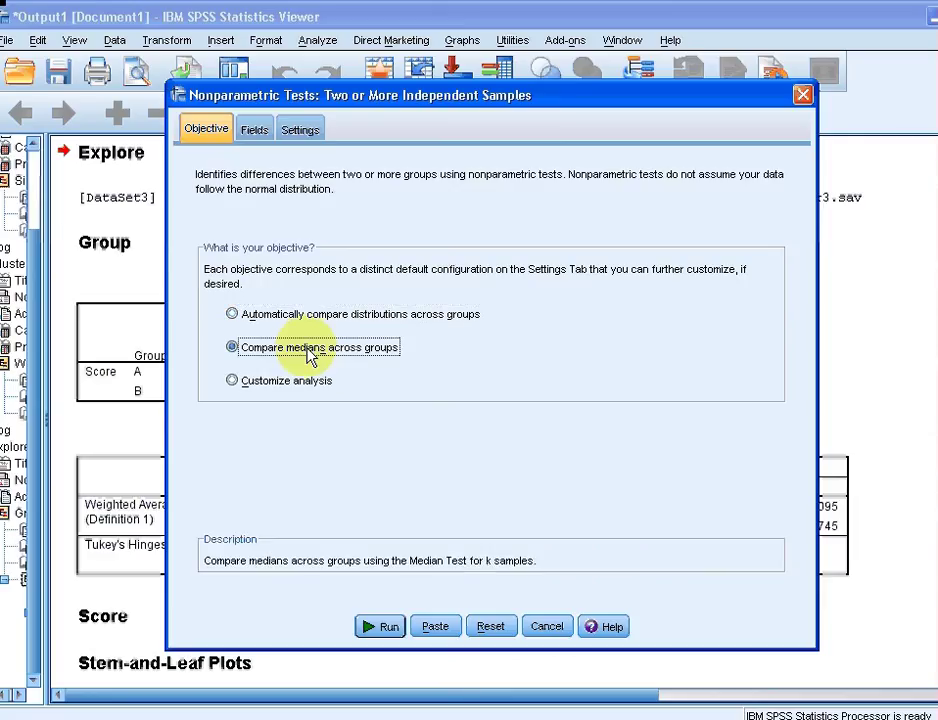
{"action": "left_click", "coordinate": [386, 628]}
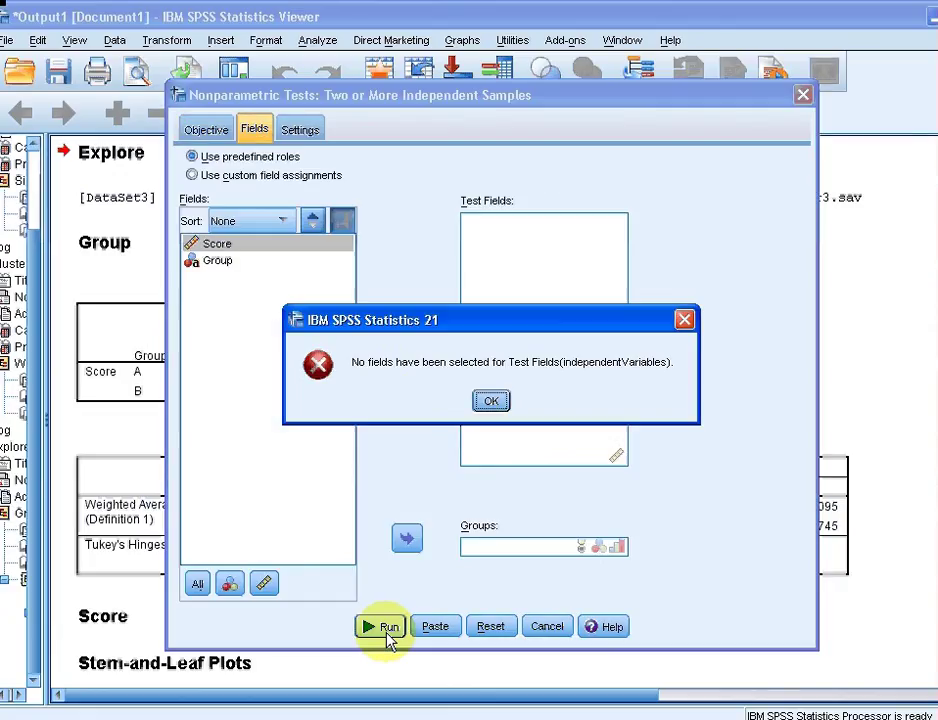
{"action": "left_click", "coordinate": [490, 400]}
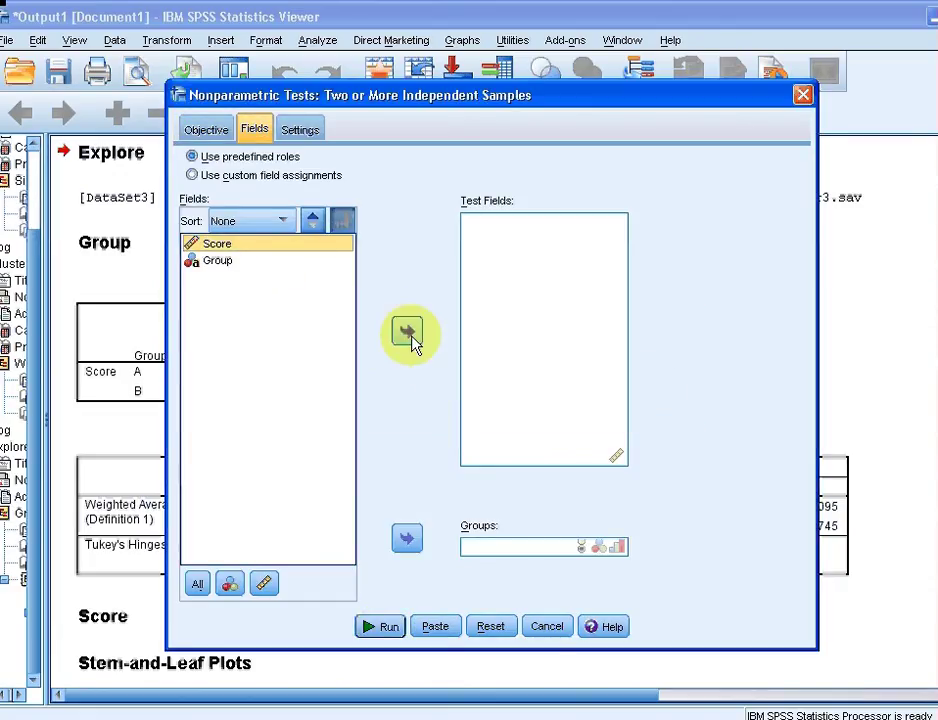
- Put Score in Test Fields and Group in Groups, then run the median test
{"action": "left_click", "coordinate": [407, 331]}
{"action": "left_click", "coordinate": [510, 548]}
{"action": "left_click", "coordinate": [220, 247]}
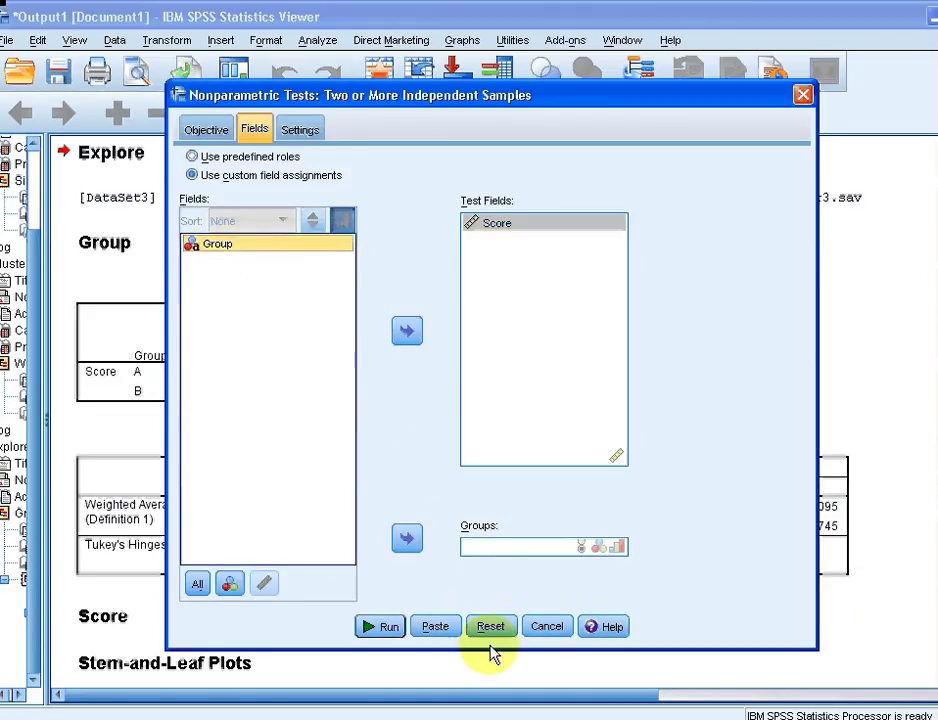
{"action": "left_click", "coordinate": [408, 540]}
{"action": "left_click", "coordinate": [392, 630]}
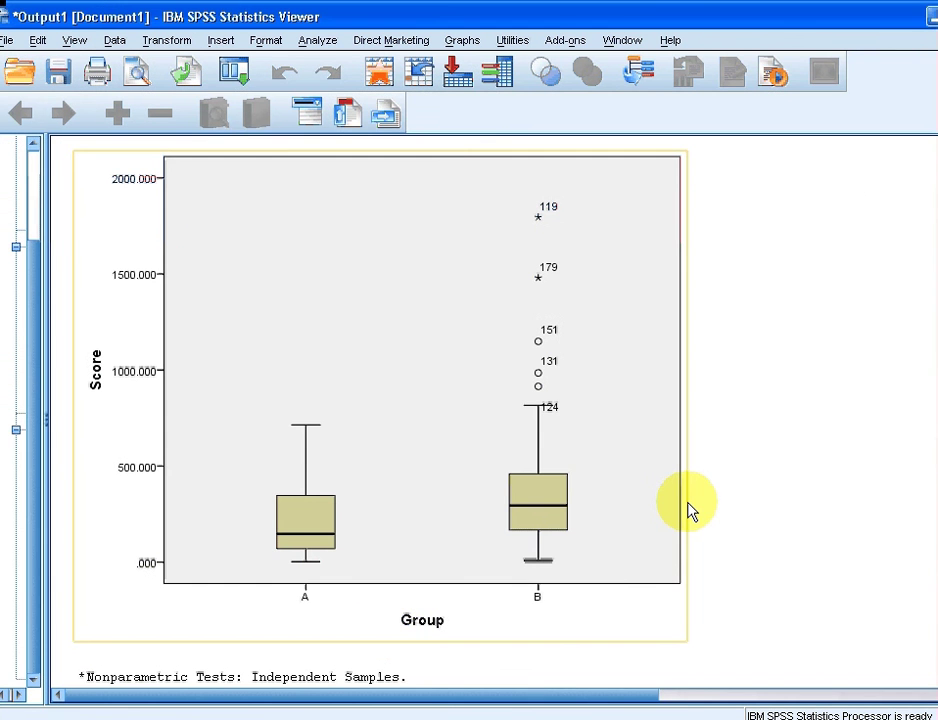